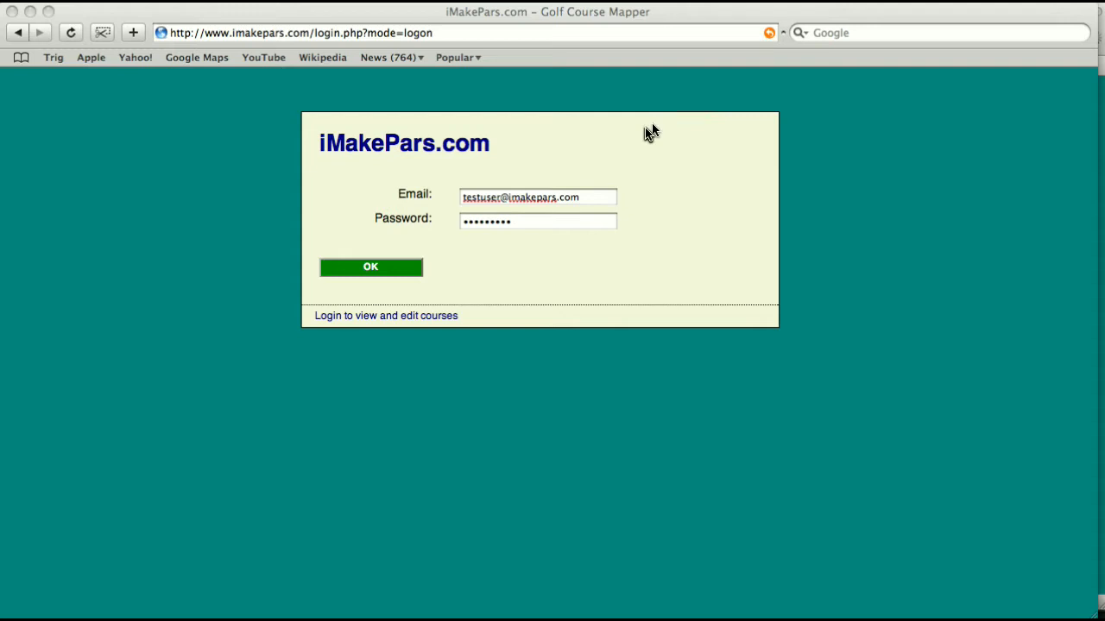
- Log in and start mapping a new course named Tilden Park Golf Course in Berkeley, United States, state CA
click(394, 268)
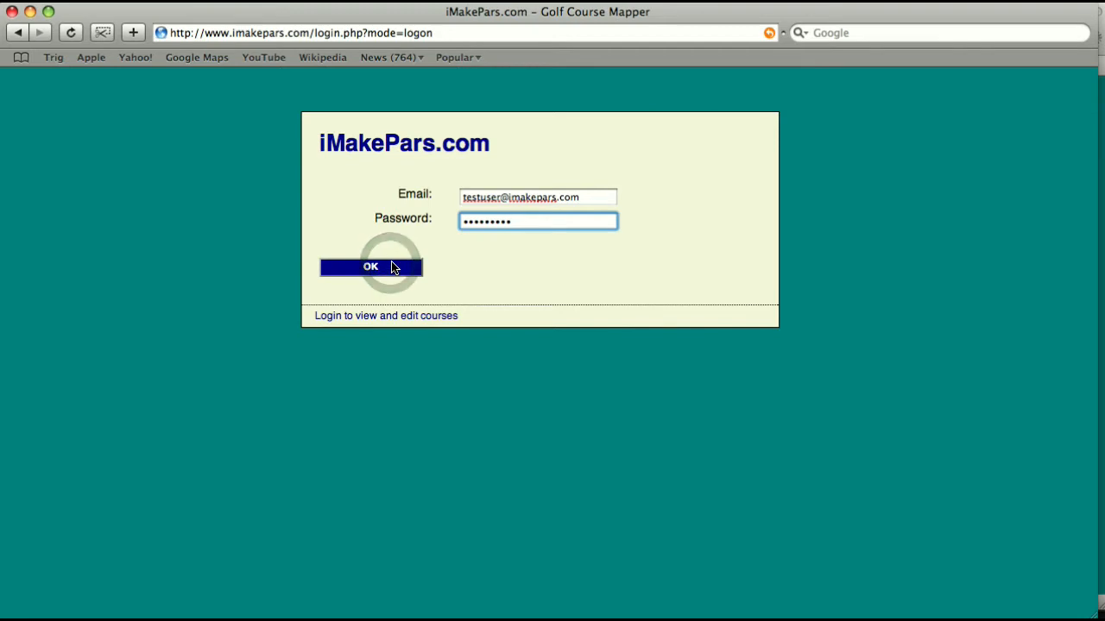
click(393, 268)
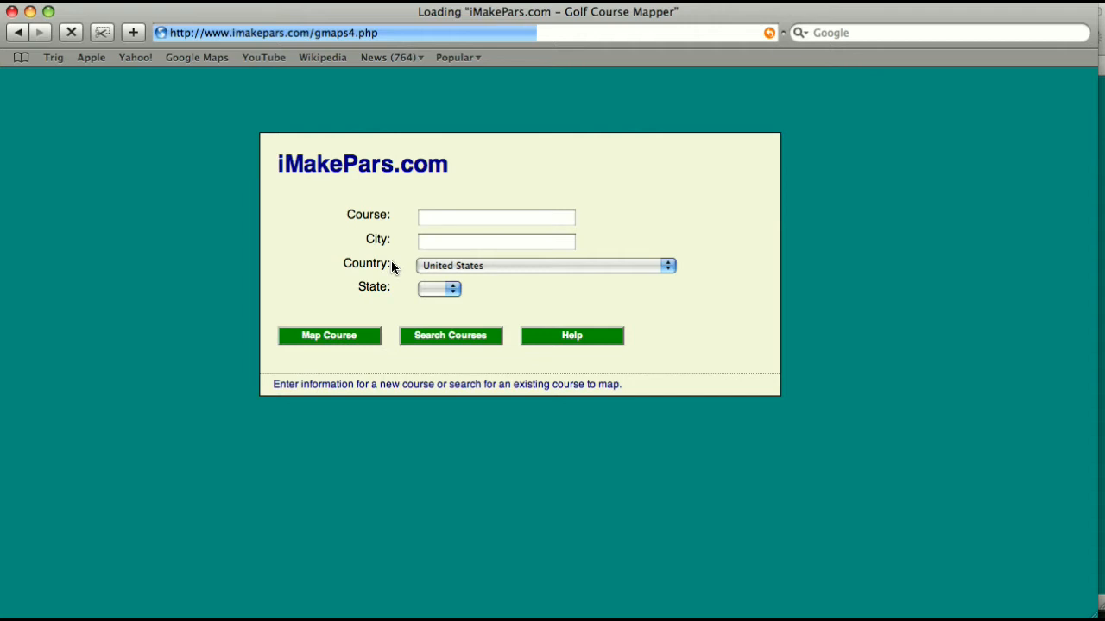
click(443, 220)
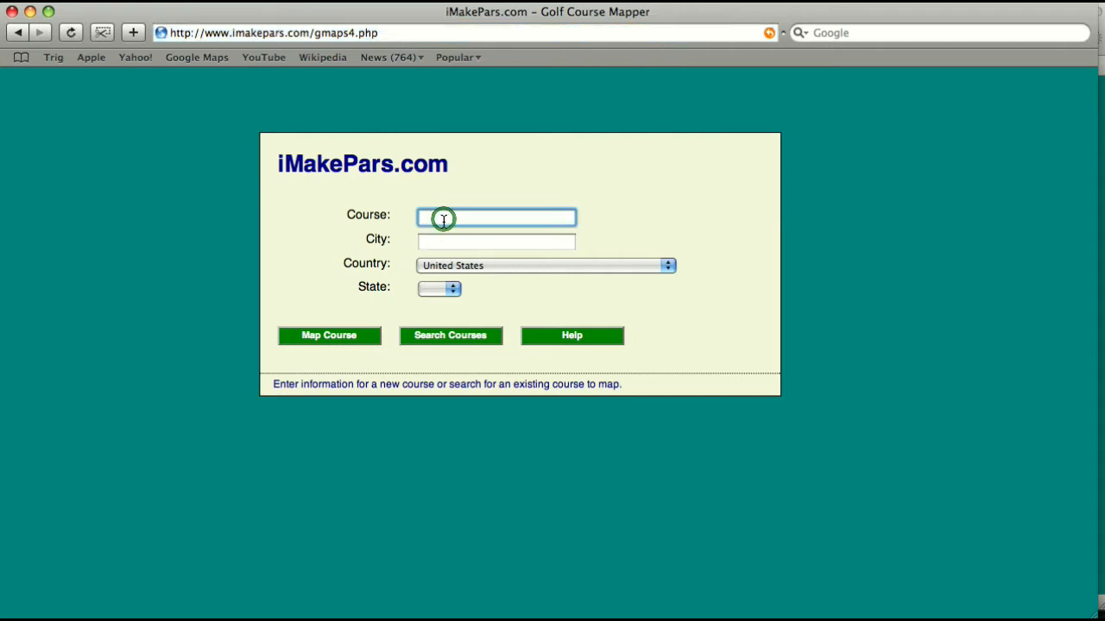
text(Tilden Park Golf Course)
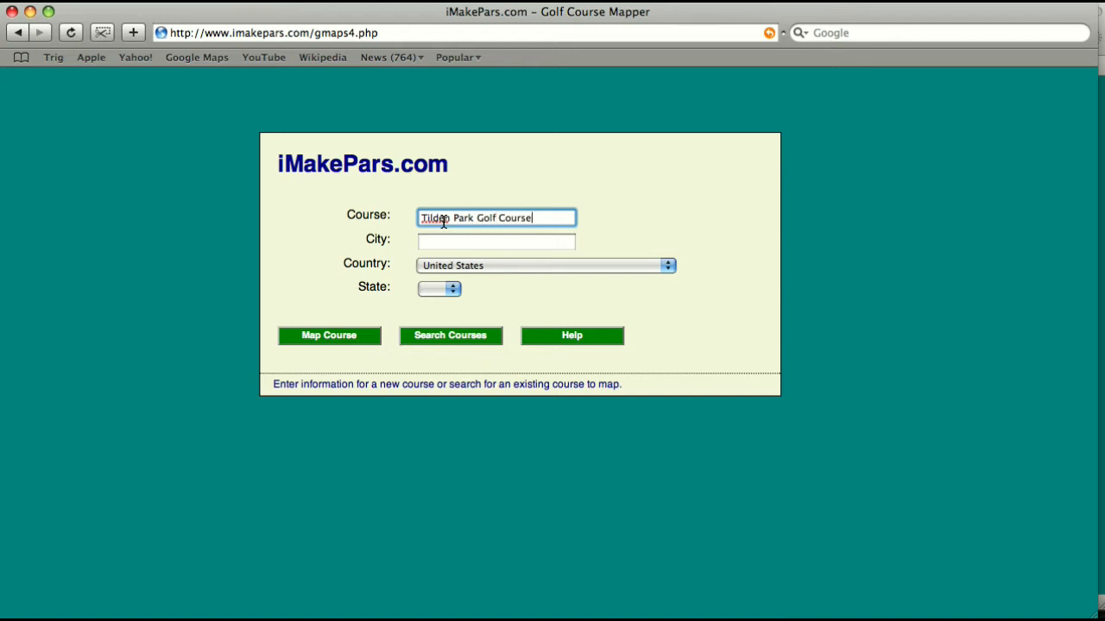
key(Tab)
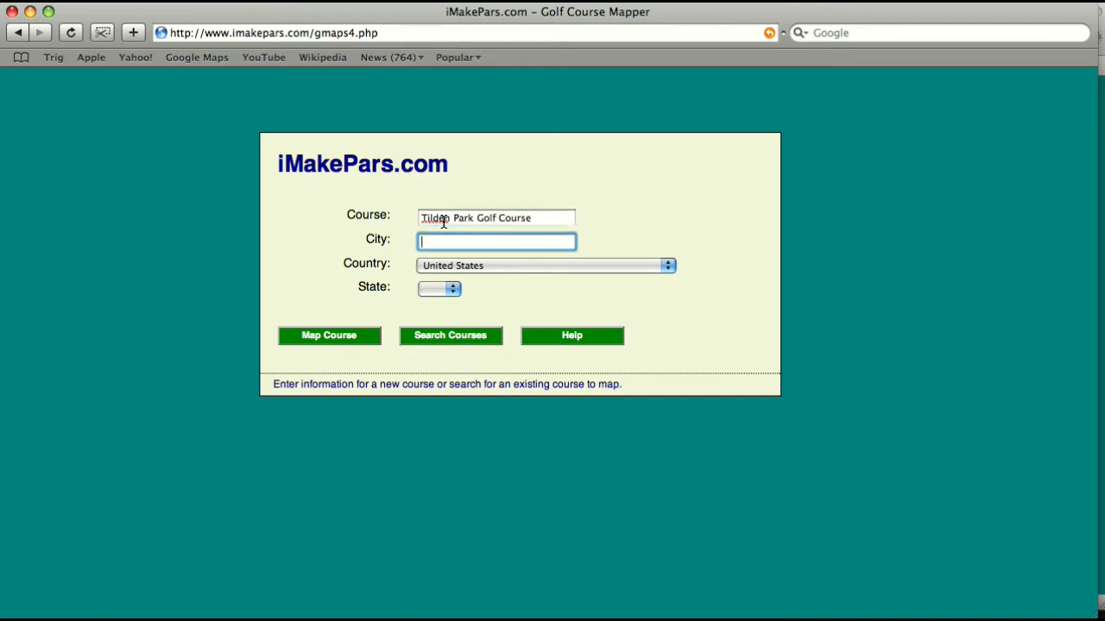
text(Berkeley)
key(Tab)
key(Tab)
key(c)
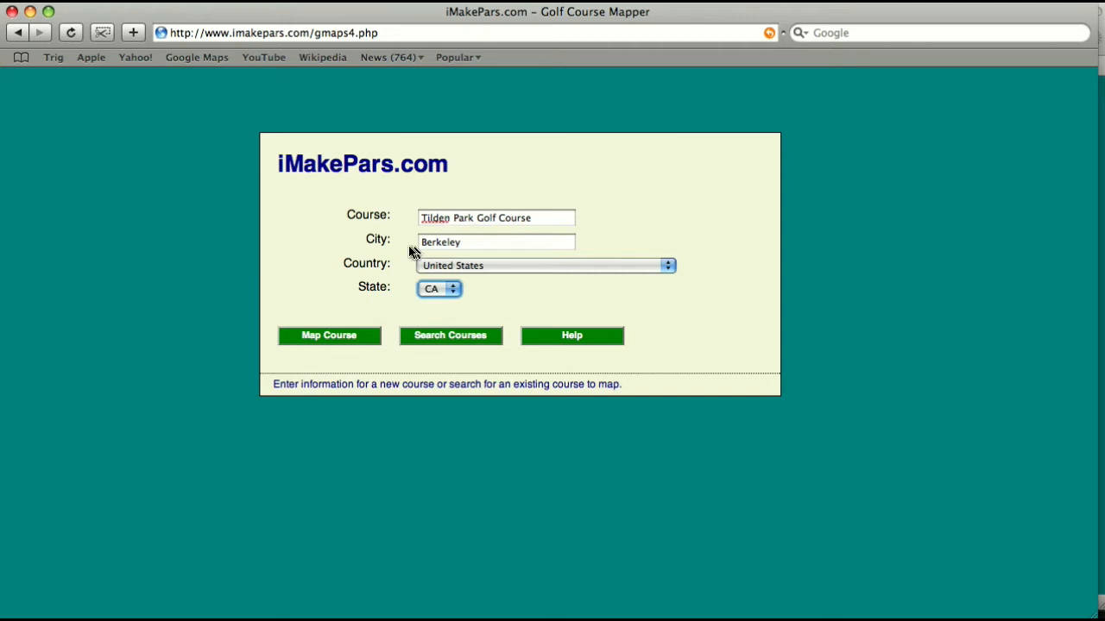
click(338, 336)
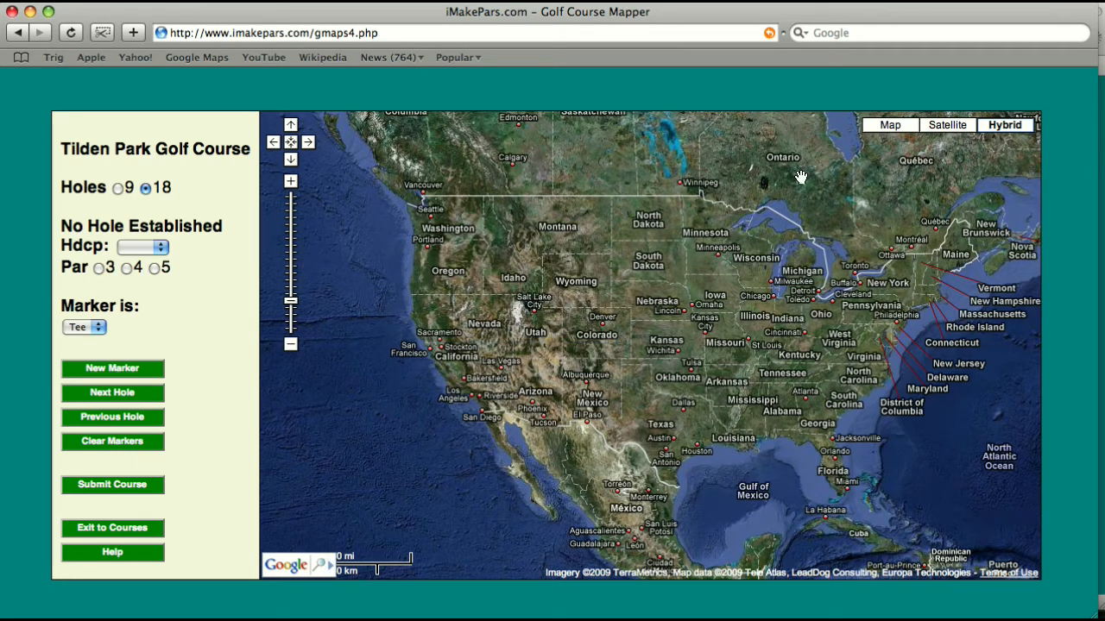
- Search the map for "tilden park golf course, berkeley, ca", bring the course into close view and collapse the map search
click(333, 568)
text(tilden park)
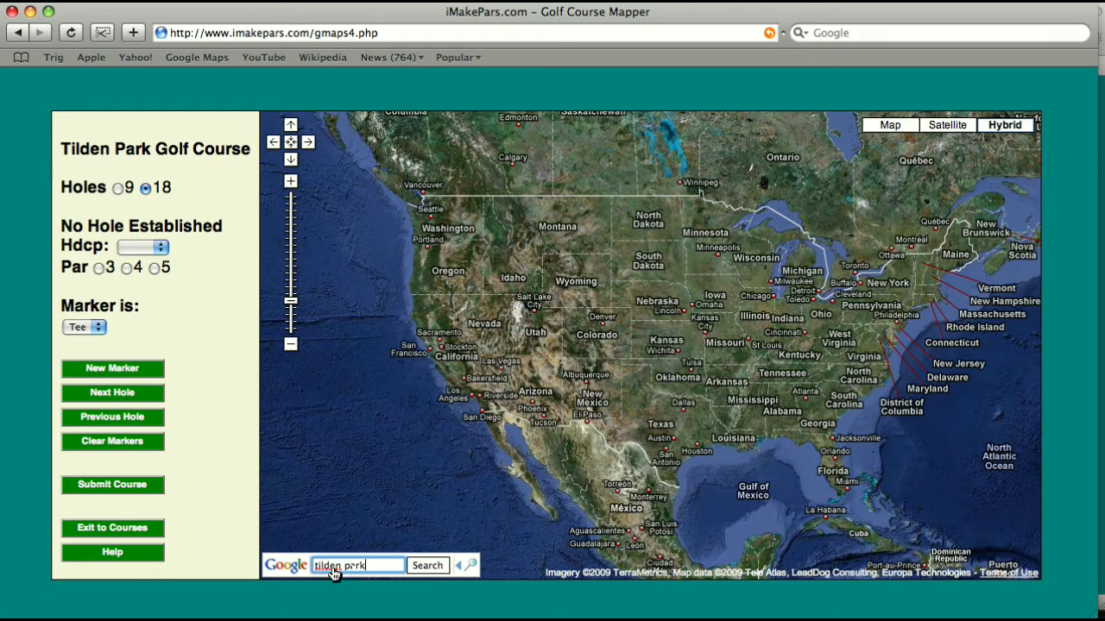
text( golf course, berke)
text(ley, ca)
click(436, 573)
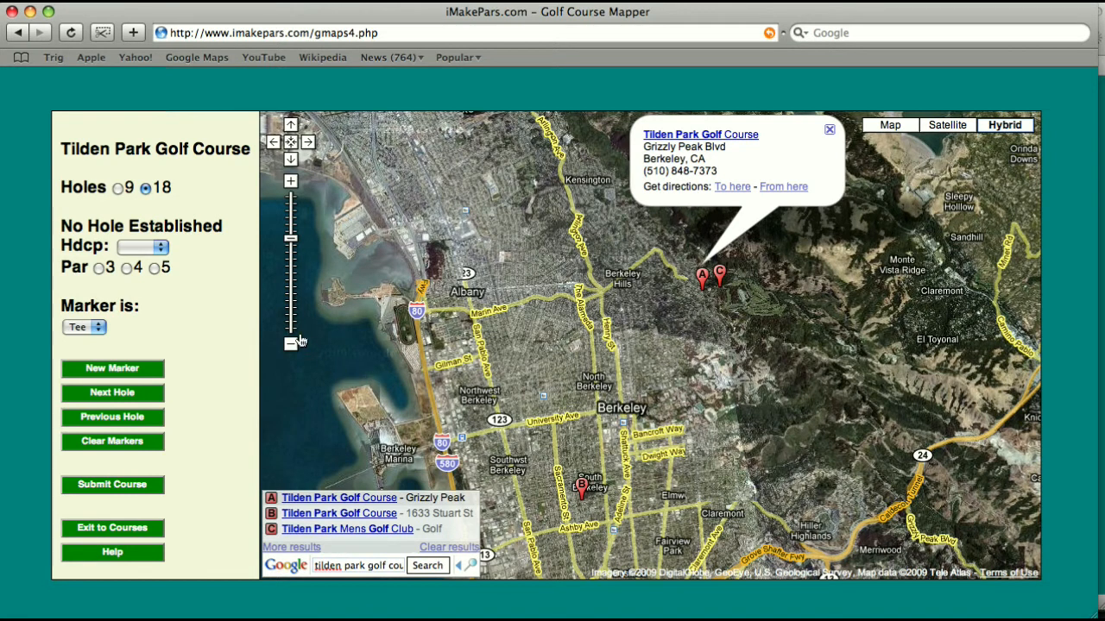
drag(292, 239, 291, 203)
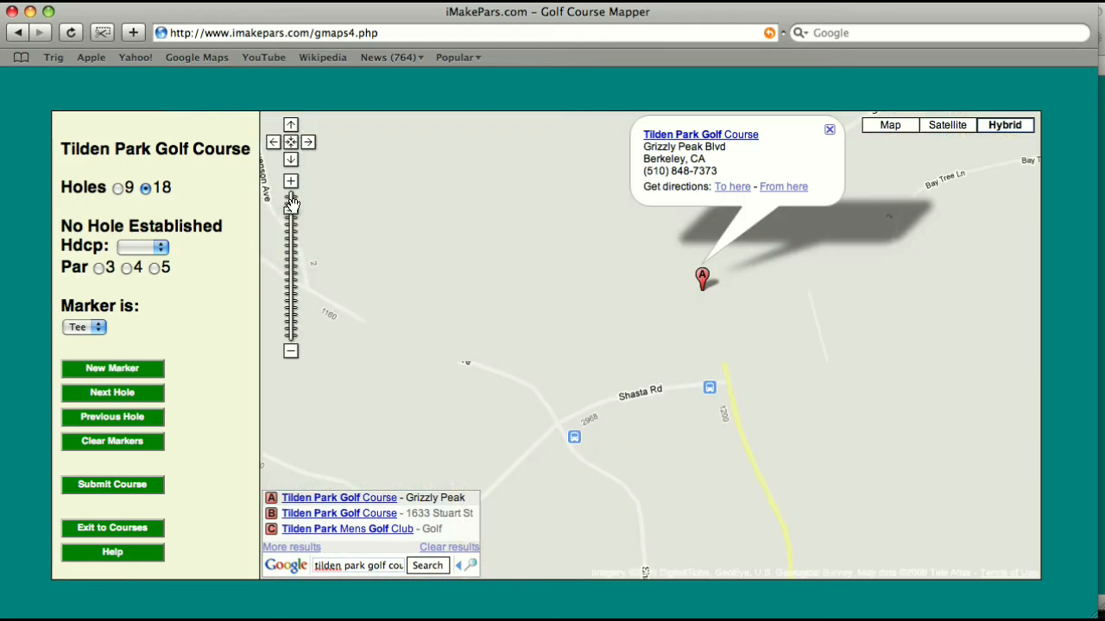
drag(741, 334, 227, 454)
drag(741, 333, 326, 397)
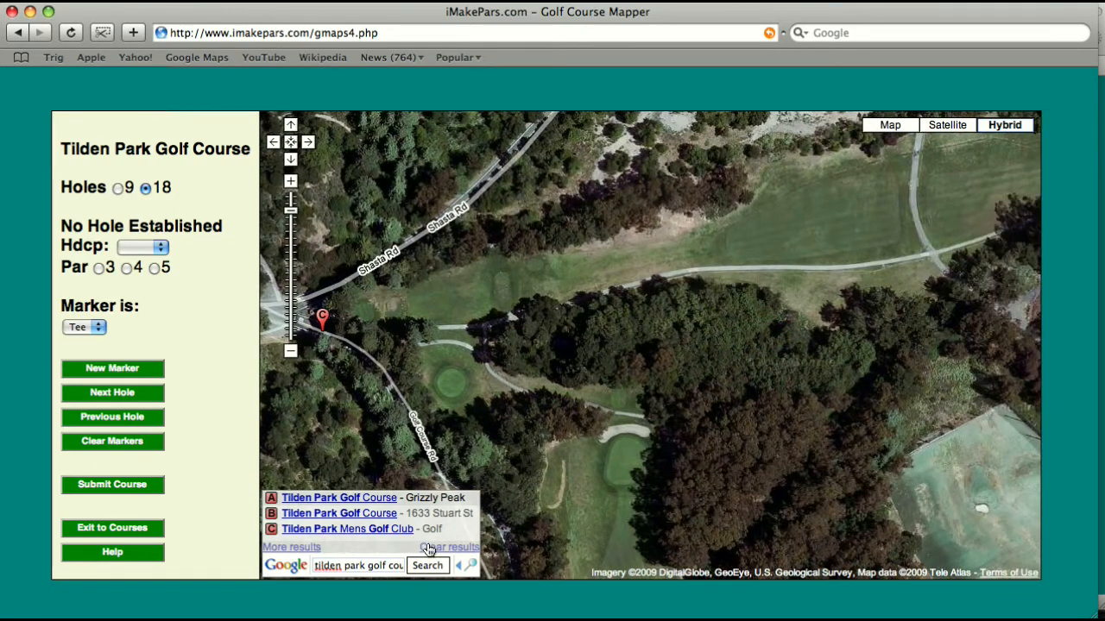
click(459, 567)
- Start hole 1 and place its tee marker on the tee area beside the green-roofed driving range building
drag(604, 481, 346, 70)
drag(549, 243, 483, 132)
drag(497, 177, 527, 148)
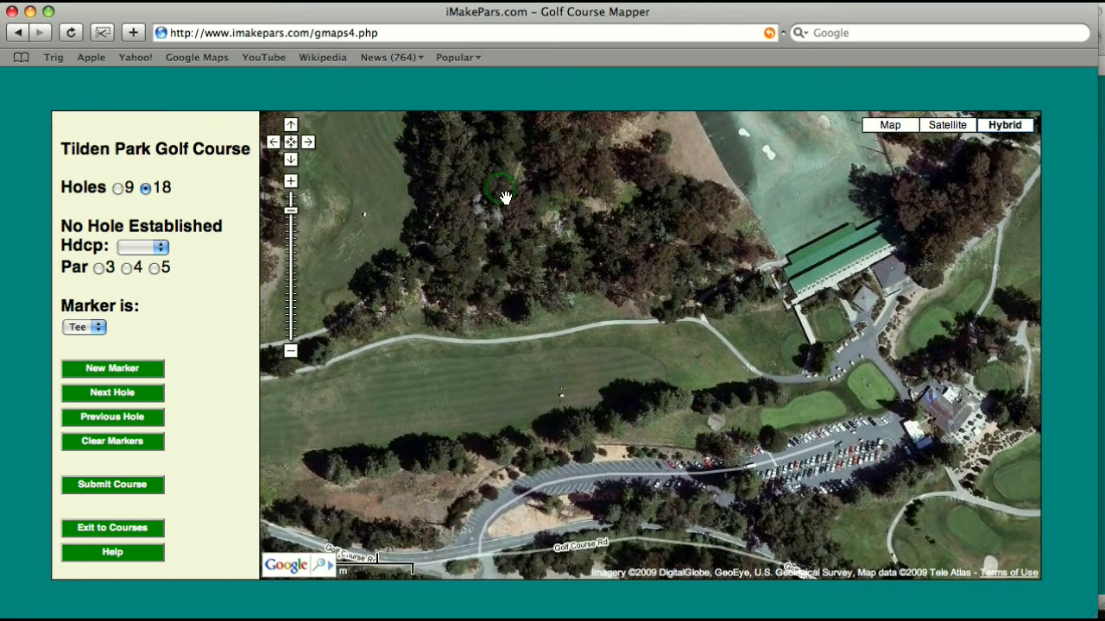
drag(502, 216, 531, 194)
drag(594, 265, 561, 216)
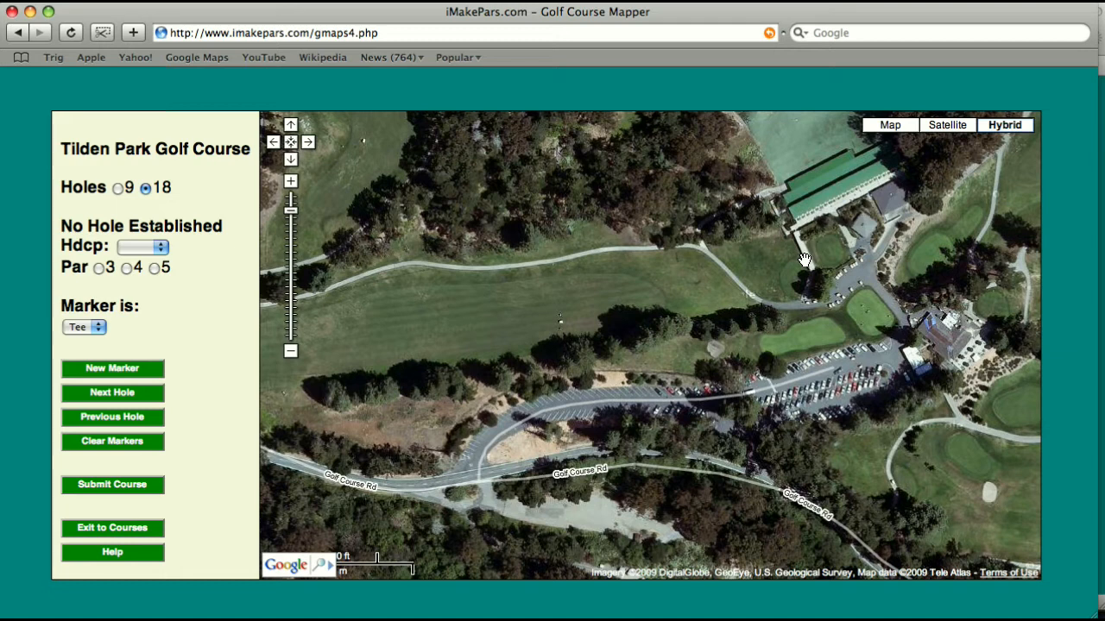
click(146, 393)
click(652, 332)
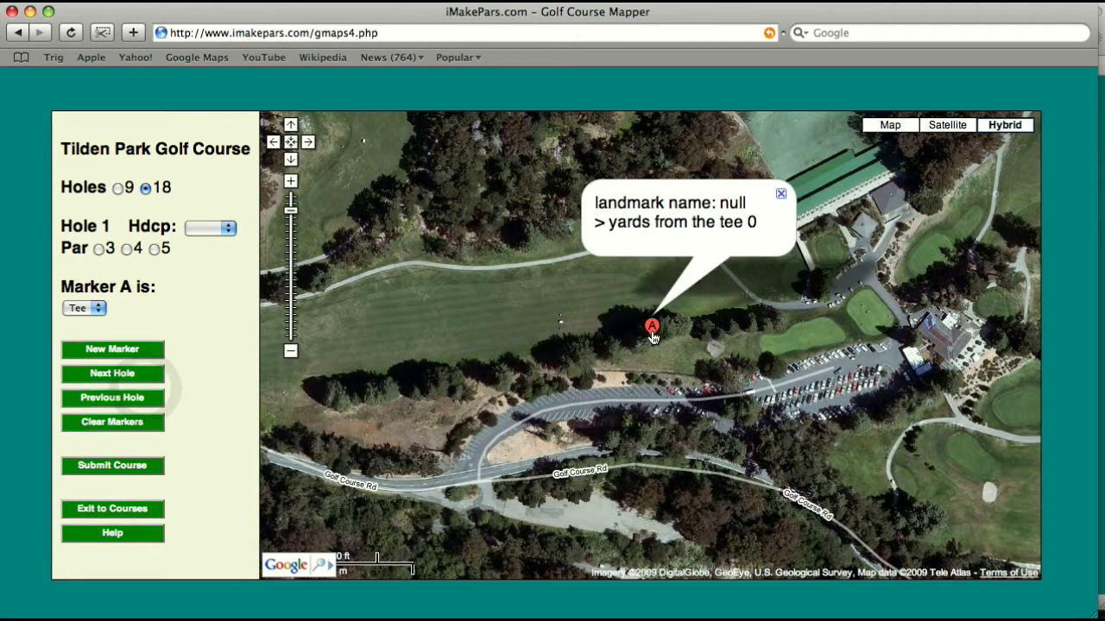
drag(653, 338, 832, 235)
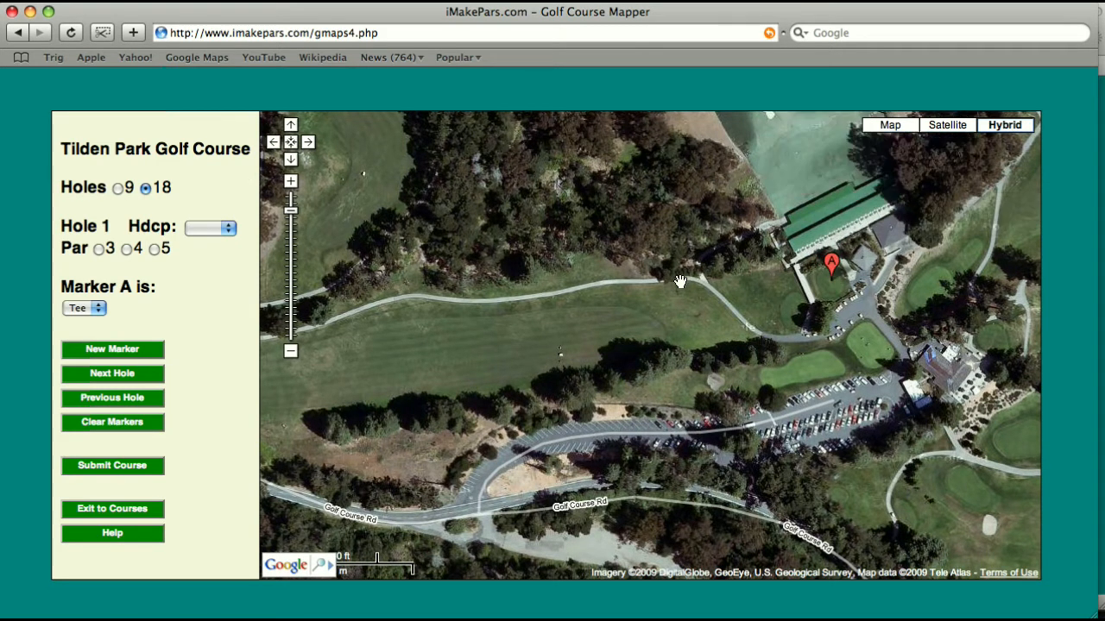
- Add a Middle of Green marker for hole 1 and place it on the green at the far end of the fairway
mouse_move(100, 314)
drag(323, 383, 508, 333)
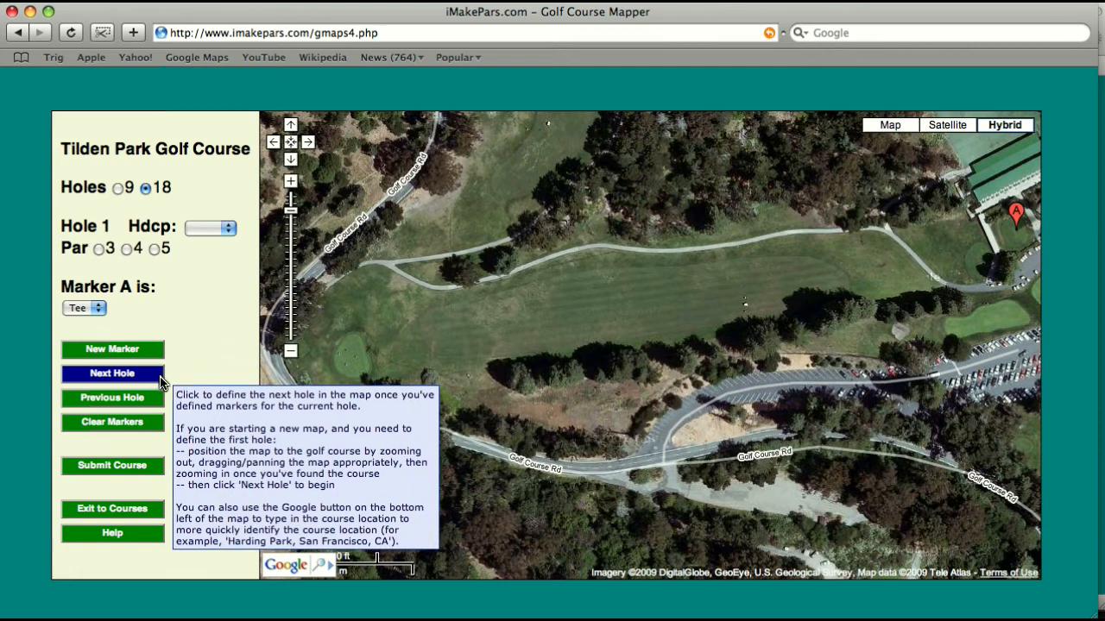
click(143, 350)
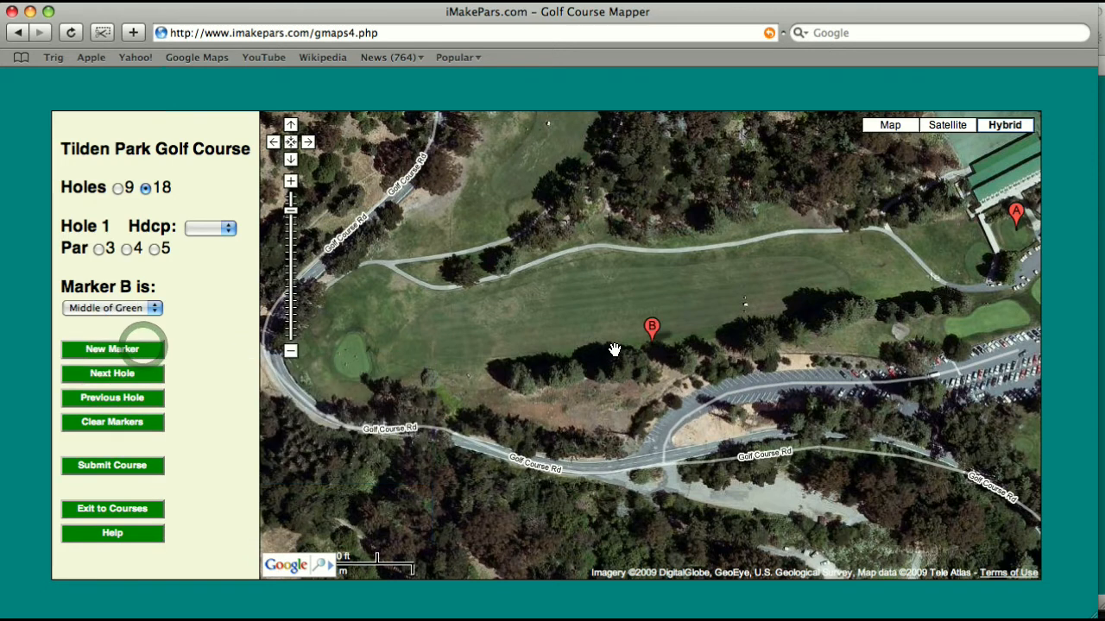
click(650, 331)
drag(650, 335, 347, 344)
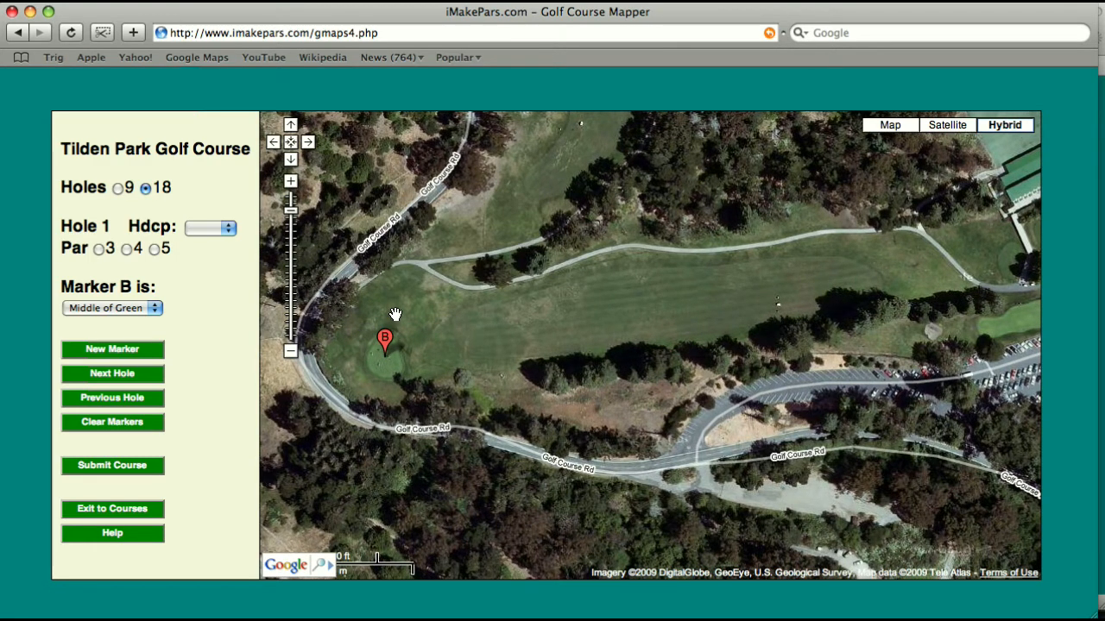
- Set hole 1 to par 4 with handicap 1
mouse_move(157, 377)
click(209, 228)
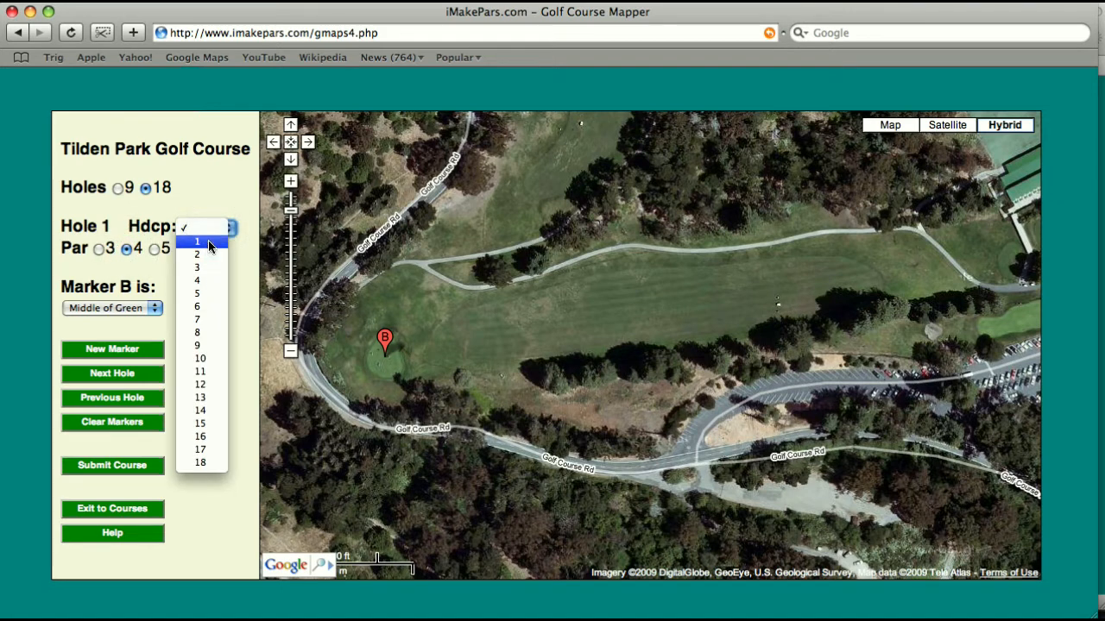
click(209, 242)
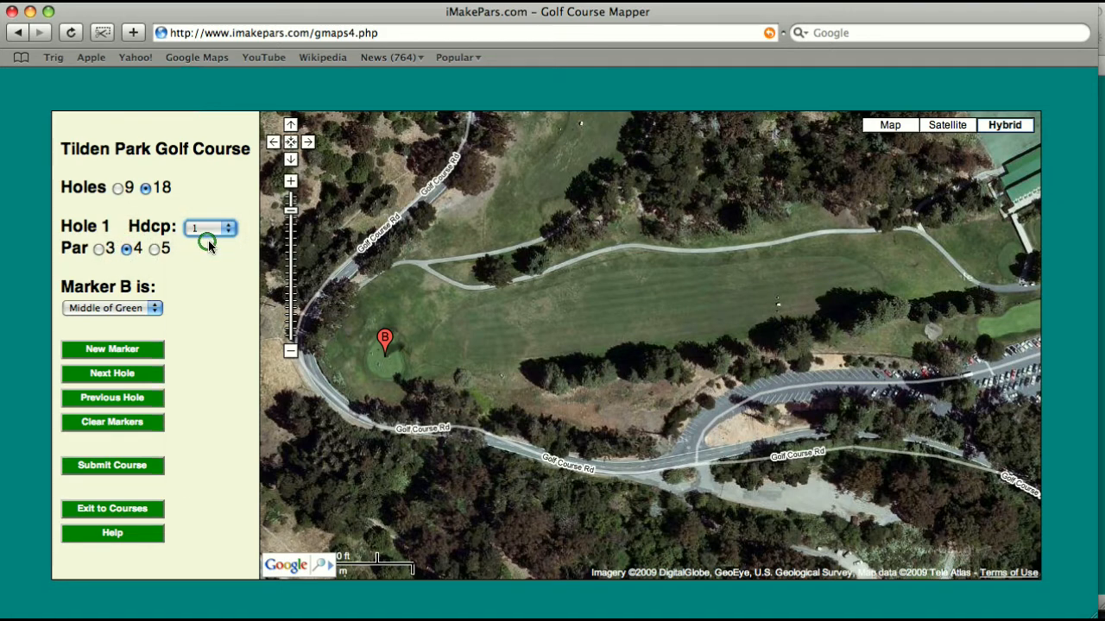
- Start hole 2 and place its tee marker just above the first hole's green, near the road bend
click(149, 372)
click(654, 341)
mouse_move(653, 341)
mouse_down()
mouse_move(580, 320)
mouse_move(351, 317)
mouse_up()
- Add a Middle of Green marker for hole 2, place it on the green at the fairway's upper end and check its position up close
click(500, 267)
drag(501, 267, 514, 429)
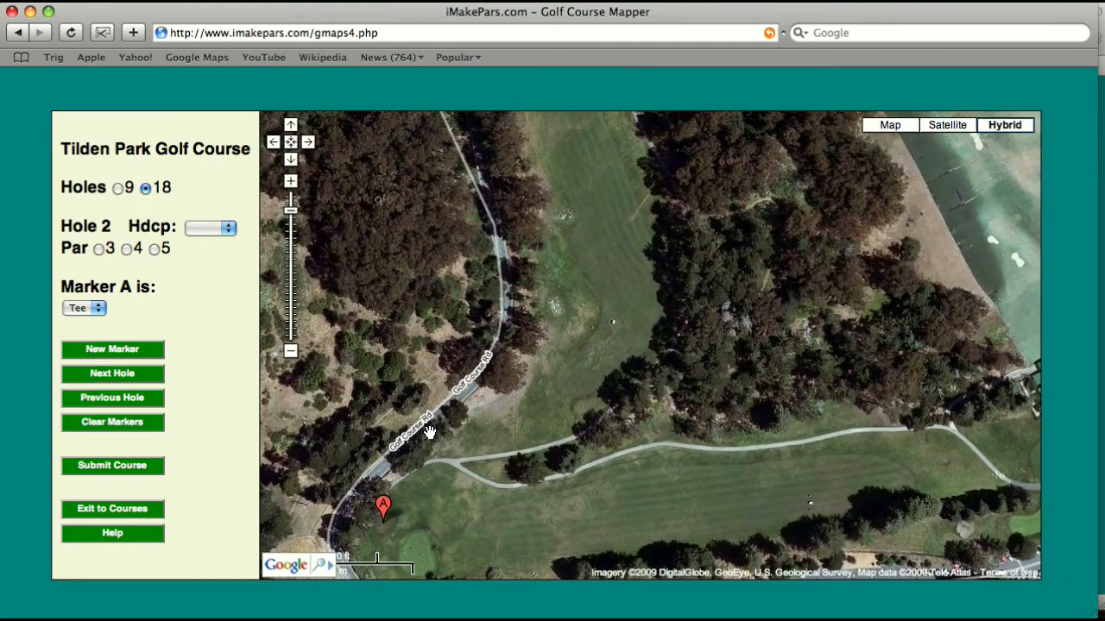
click(291, 352)
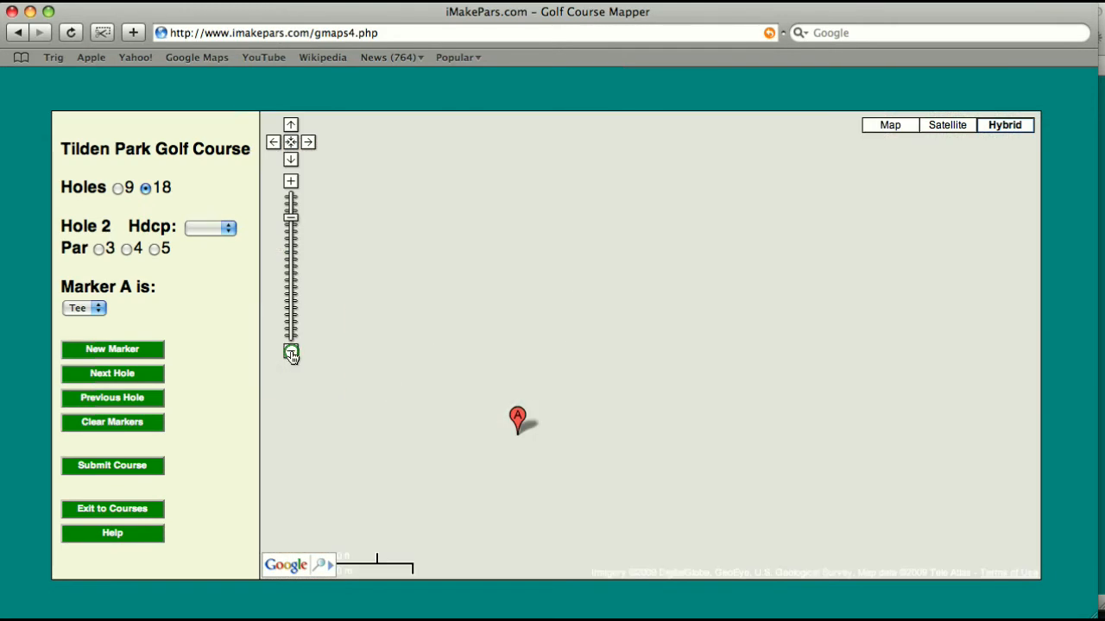
drag(467, 316, 442, 381)
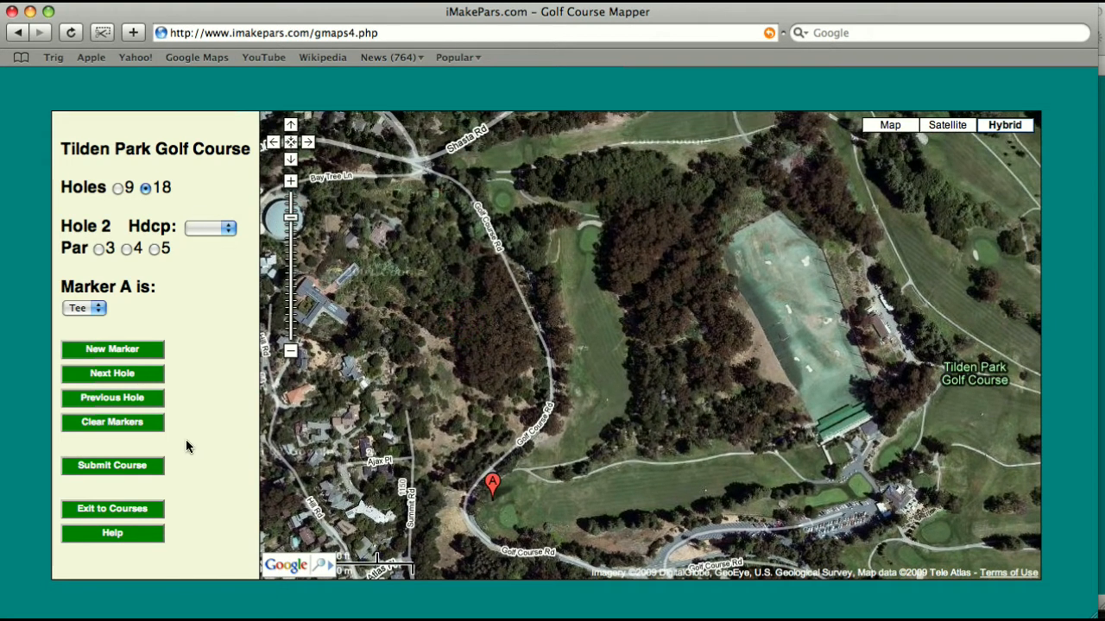
click(139, 350)
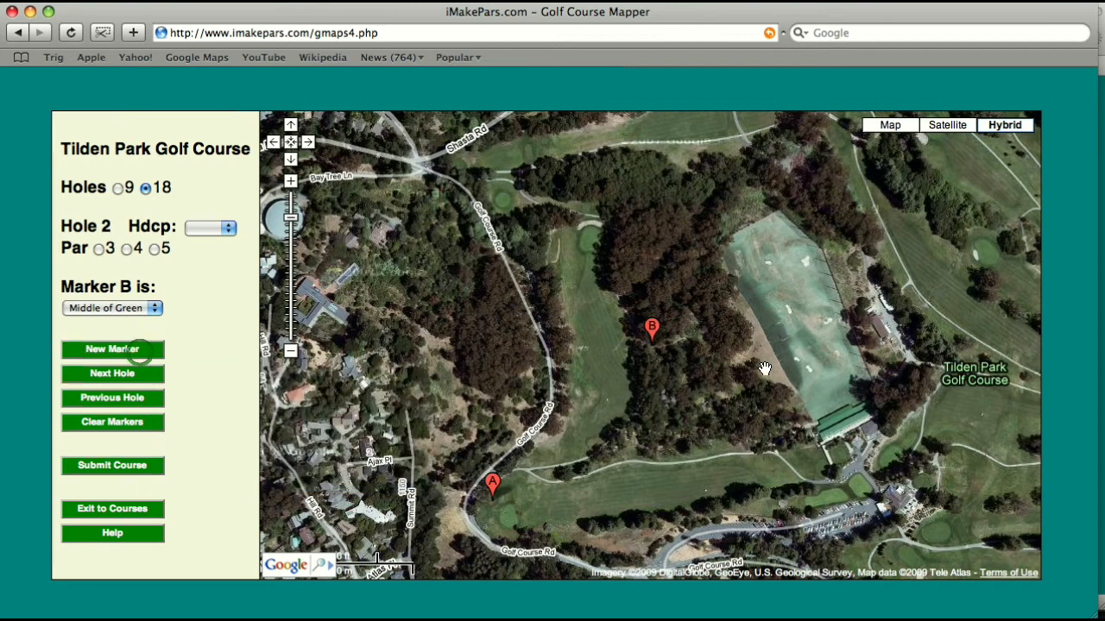
click(654, 330)
mouse_move(653, 330)
mouse_down()
mouse_move(631, 313)
mouse_move(594, 231)
mouse_up()
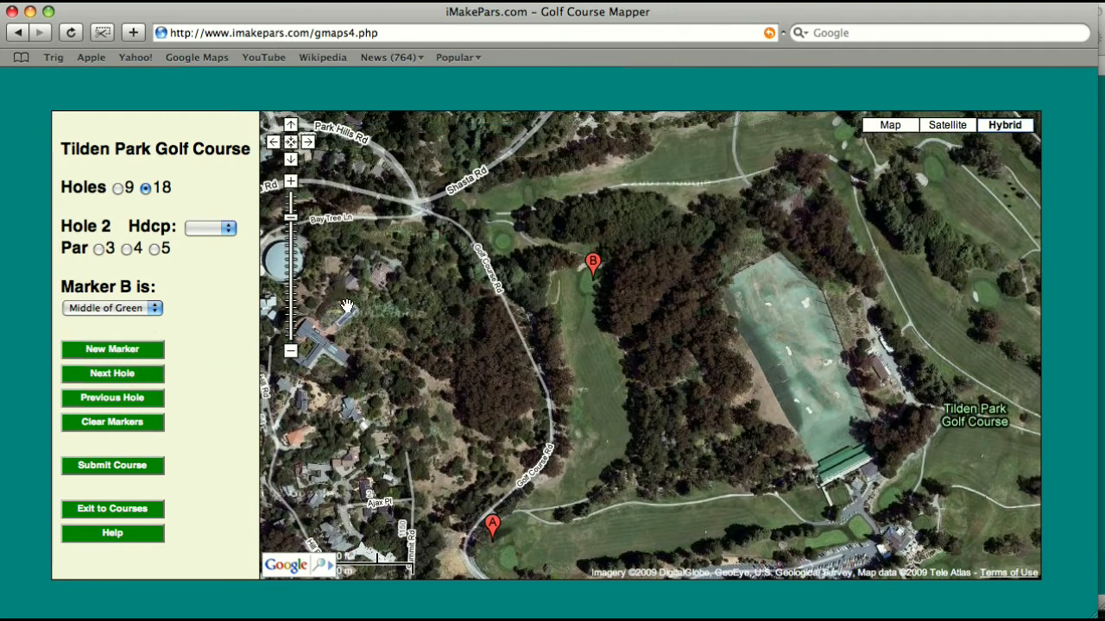
click(291, 182)
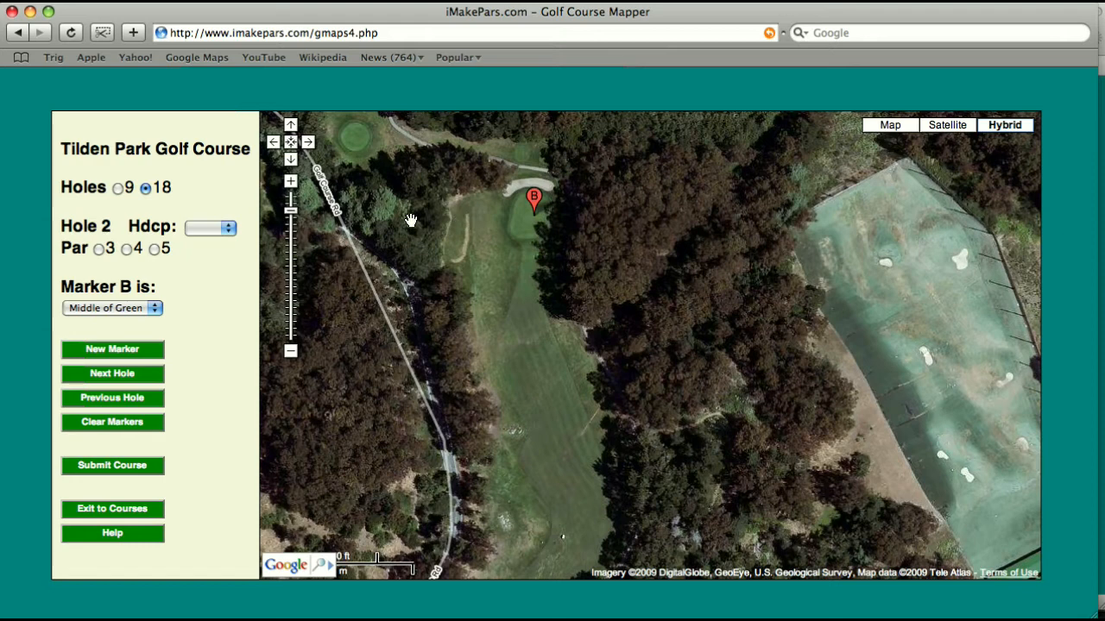
click(291, 182)
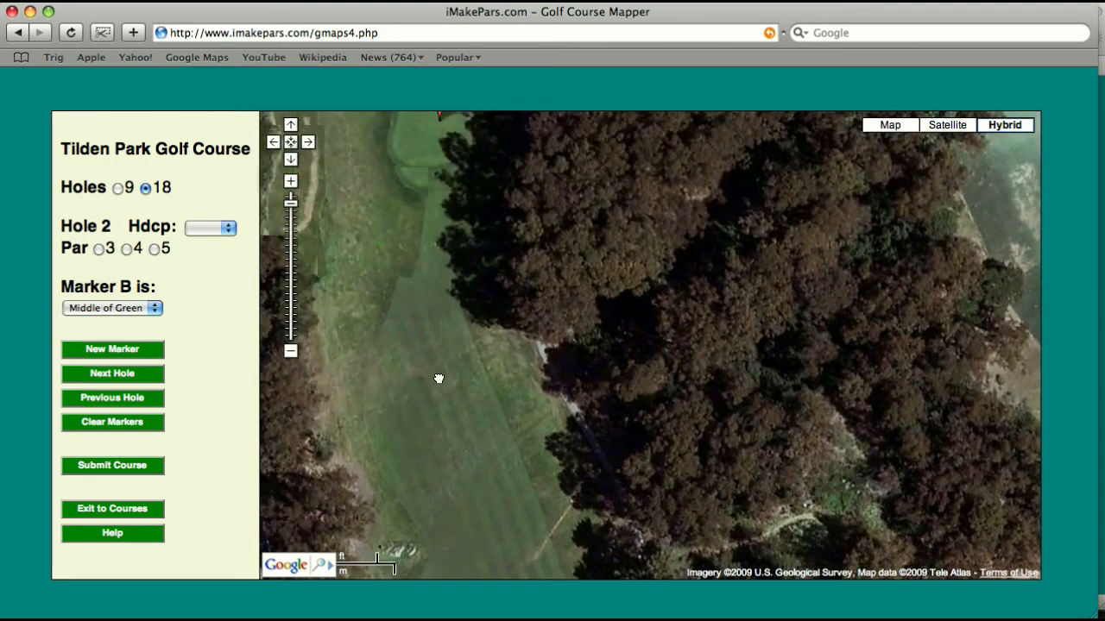
drag(439, 379, 462, 458)
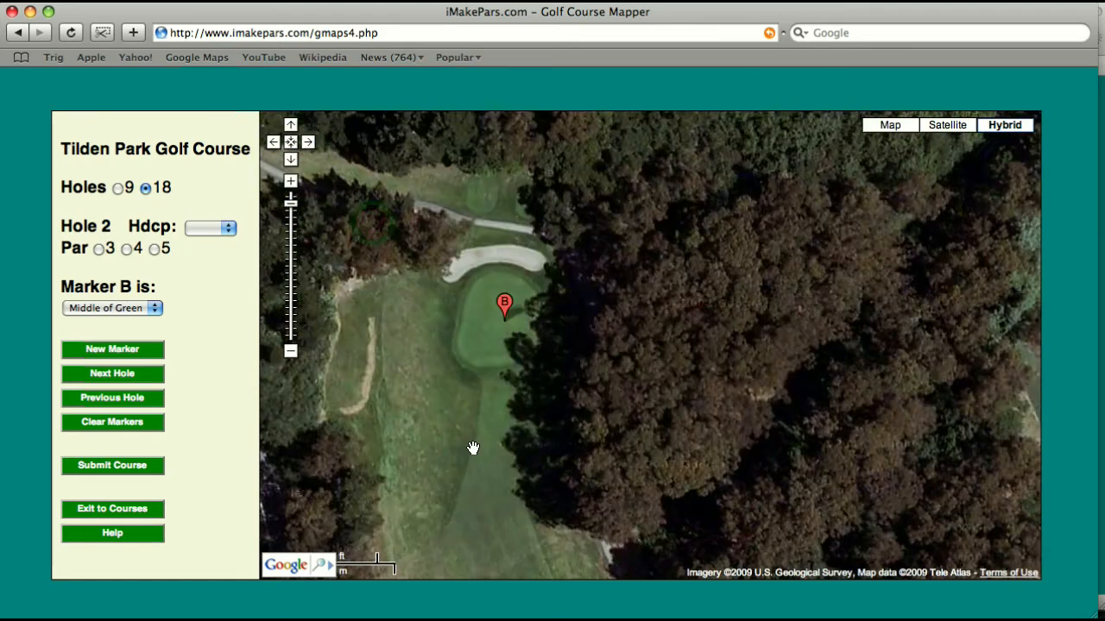
click(508, 317)
click(291, 351)
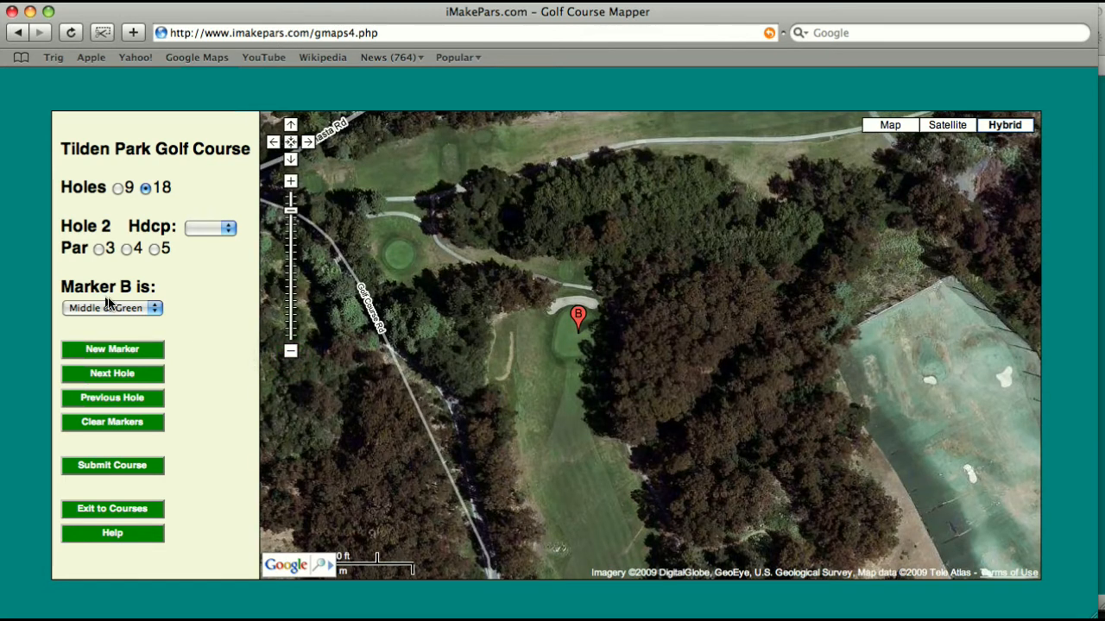
- Add a Front Edge of Green marker for hole 2 and place it just below the Middle of Green marker
click(119, 353)
mouse_move(653, 332)
mouse_move(653, 333)
mouse_down()
mouse_move(585, 329)
mouse_move(576, 342)
mouse_up()
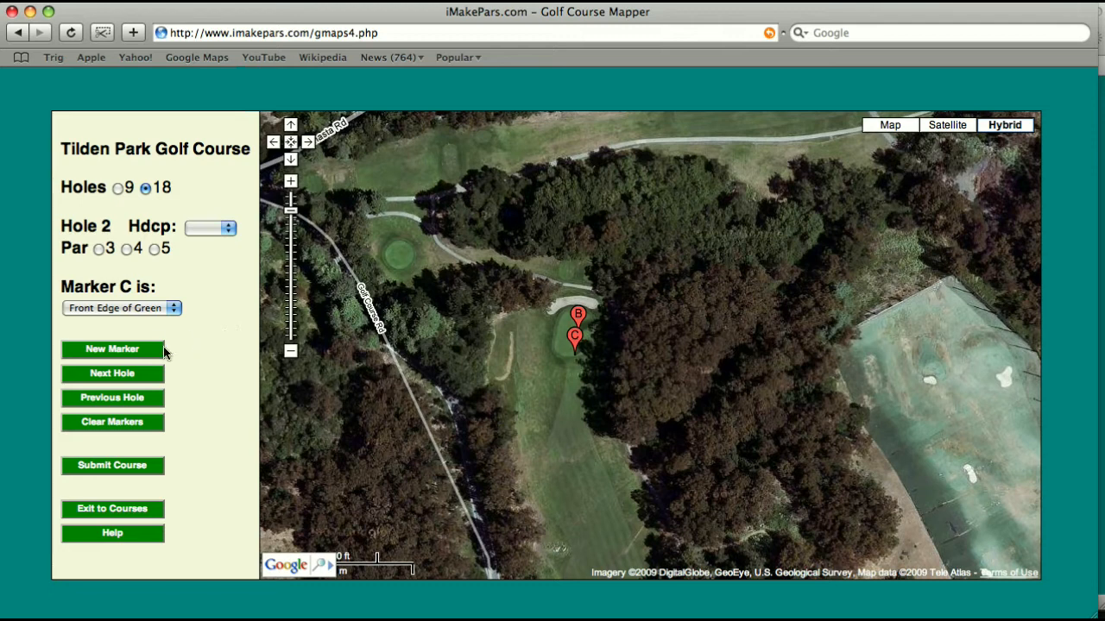
- Add marker D in the middle of hole 2's fairway, about 211 yards from the tee, and set its type to Ideal Tee Shot
click(155, 355)
mouse_move(648, 337)
mouse_down()
mouse_move(594, 560)
mouse_move(613, 372)
mouse_up()
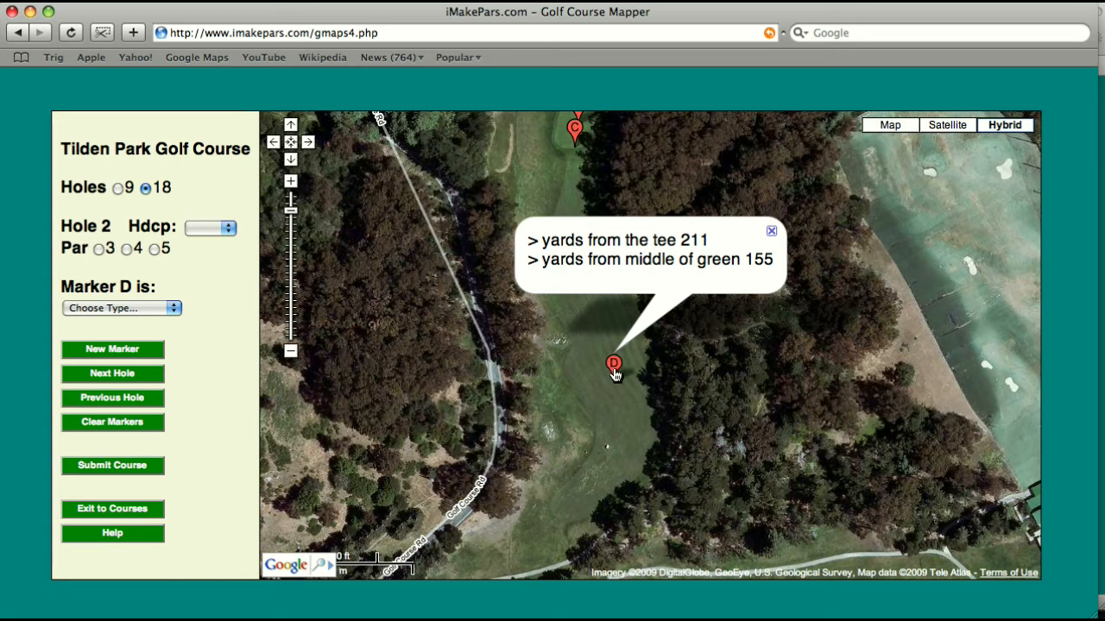
click(178, 308)
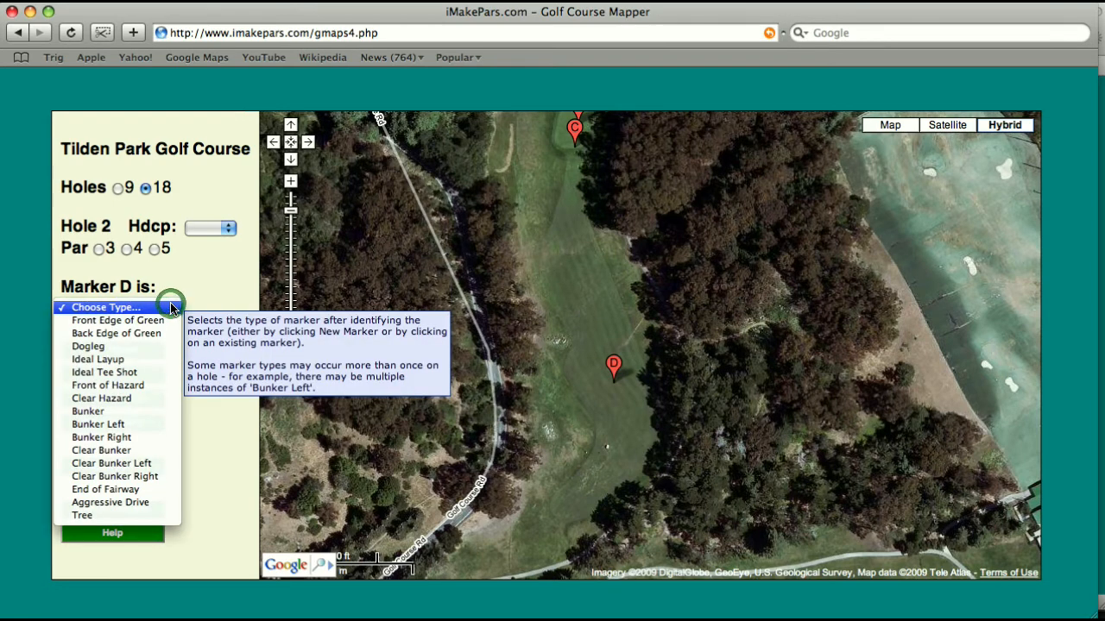
click(151, 372)
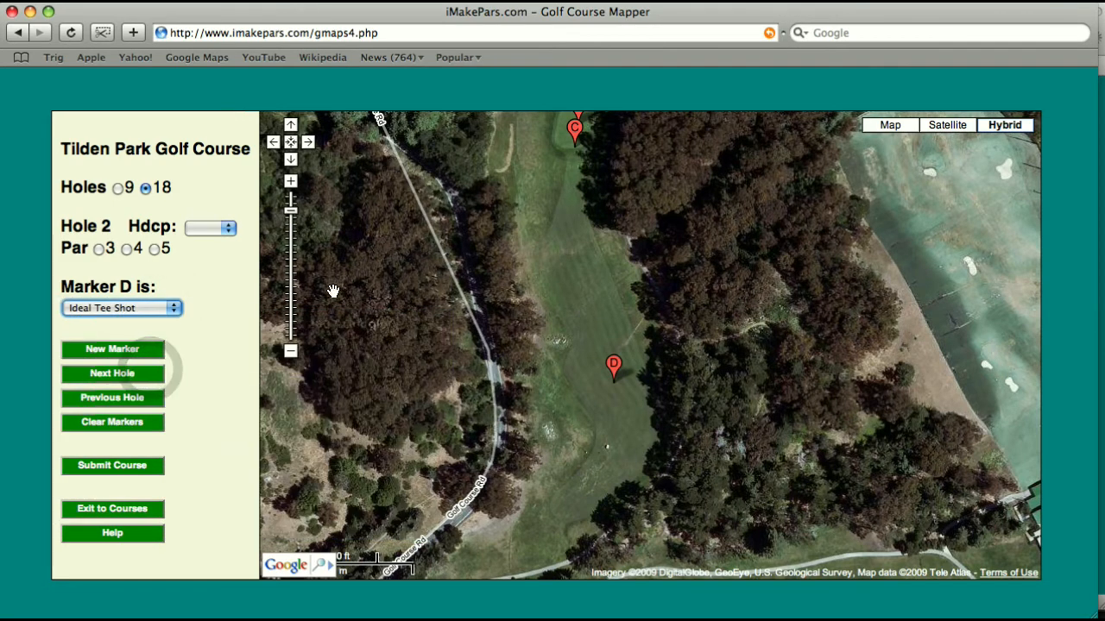
- Set hole 2 to par 4 with handicap 2 and submit the course map
click(127, 250)
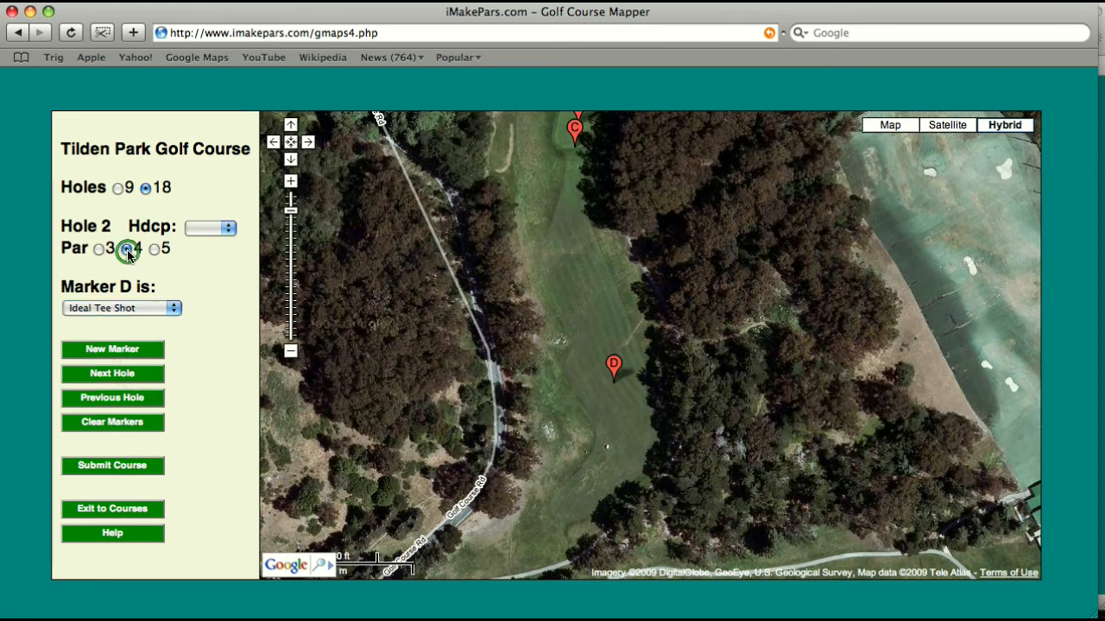
click(210, 228)
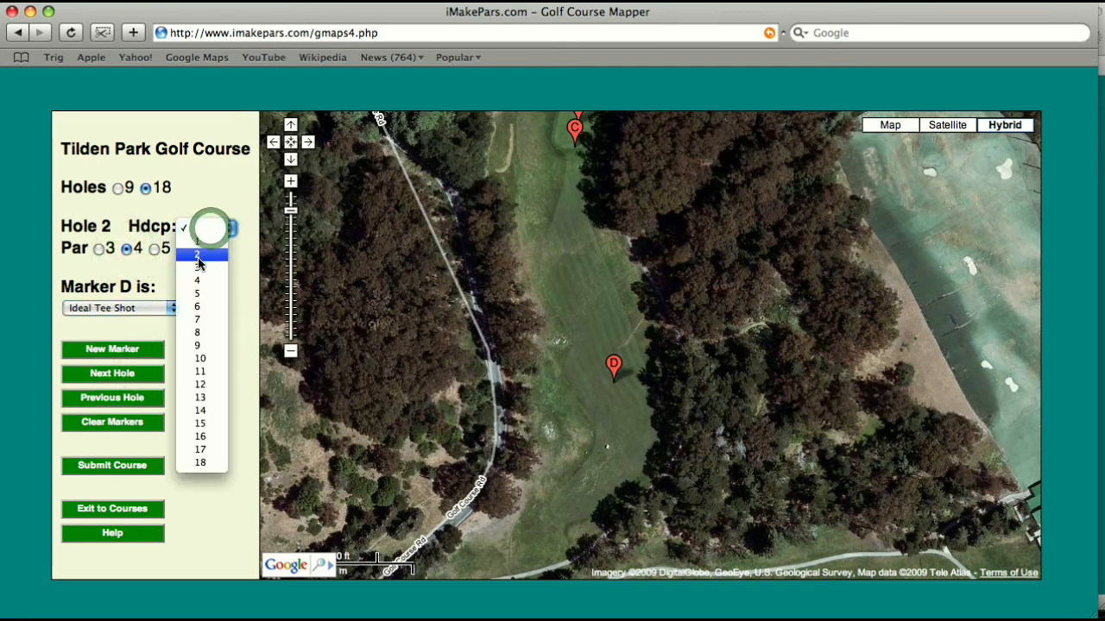
click(199, 257)
drag(458, 226, 462, 279)
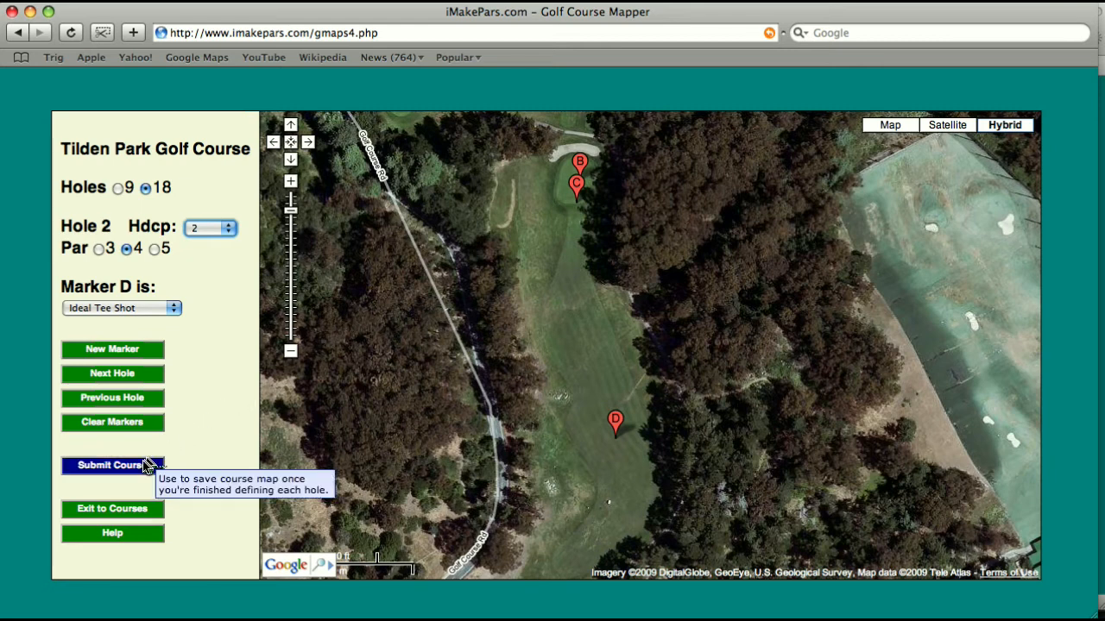
click(145, 465)
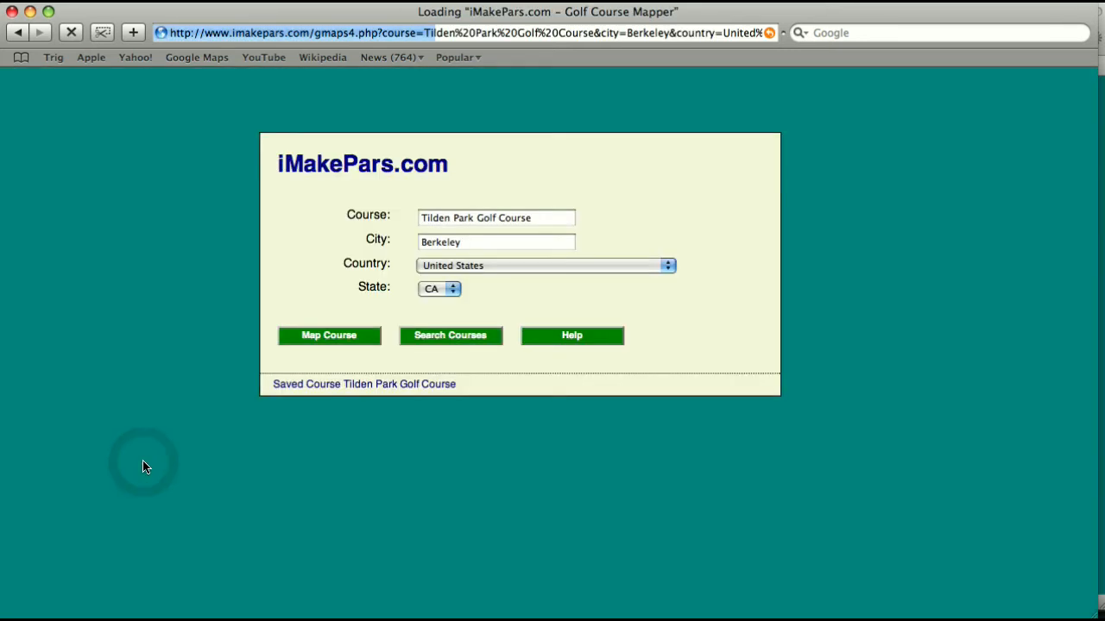